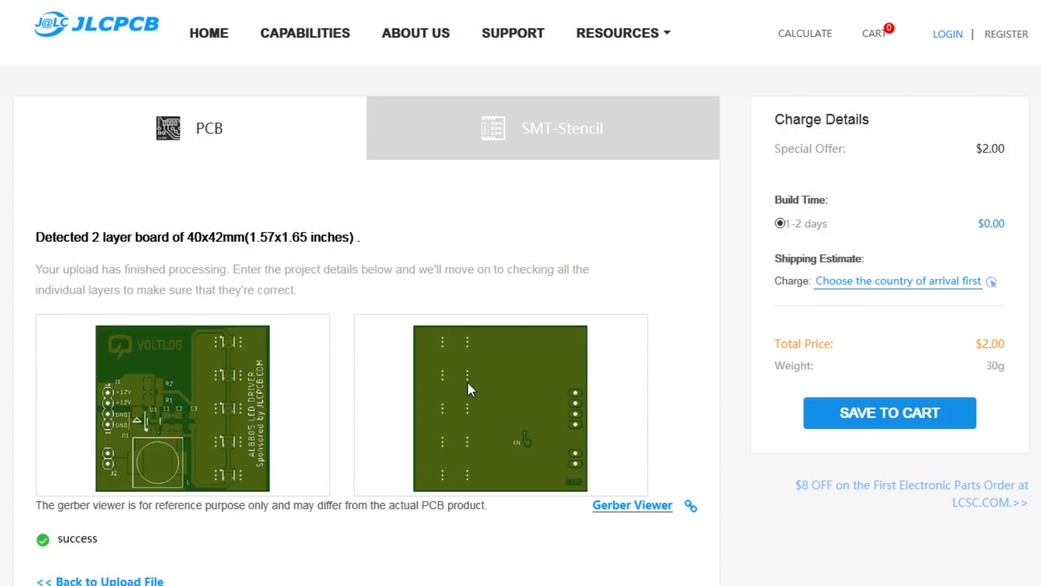
- Try the Red, Yellow, Blue and White PCB color options for the two-layer board order
{"action": "scroll", "coordinate": [468, 383], "scroll_direction": "down", "scroll_amount": 5}
{"action": "left_click", "coordinate": [298, 543]}
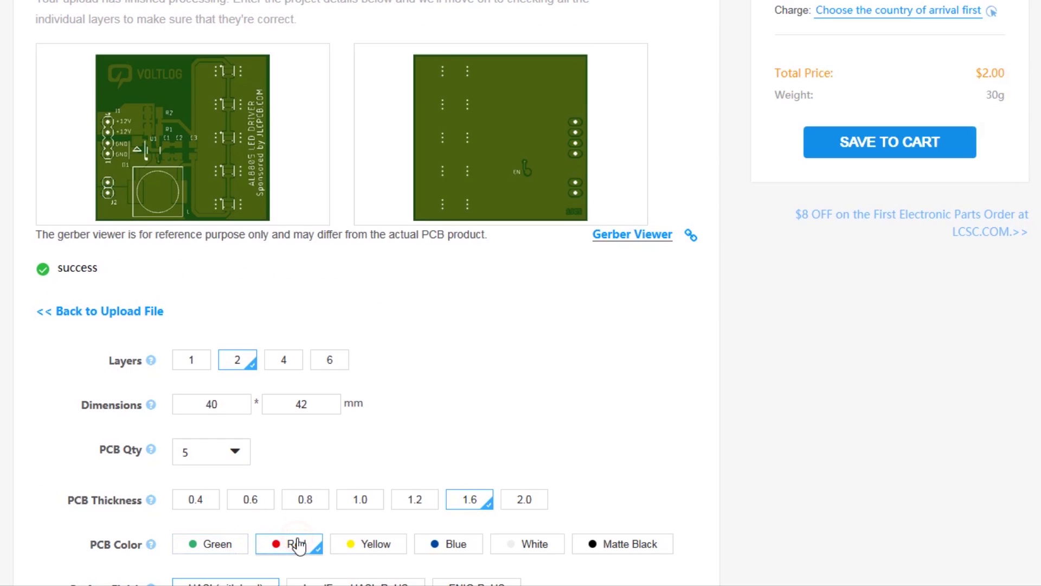
{"action": "left_click", "coordinate": [367, 554]}
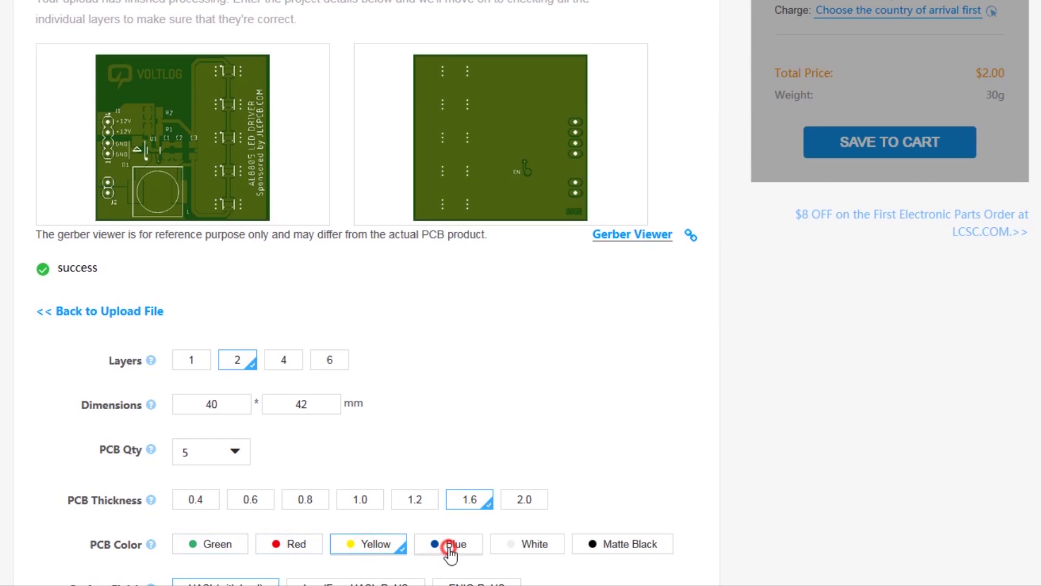
{"action": "left_click", "coordinate": [521, 544]}
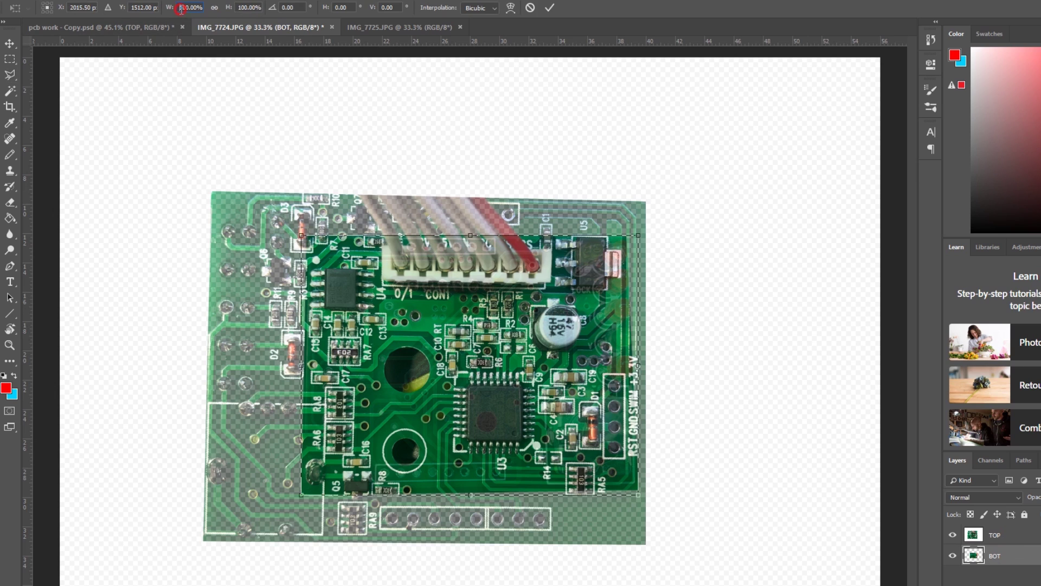
- In Photoshop, mirror the BOT layer horizontally and scale it to about 131% so its board outline matches the TOP layer
{"action": "left_click_drag", "start_coordinate": [639, 235], "coordinate": [686, 198]}
{"action": "left_click_drag", "start_coordinate": [643, 285], "coordinate": [547, 283]}
{"action": "left_click_drag", "start_coordinate": [591, 496], "coordinate": [643, 549]}
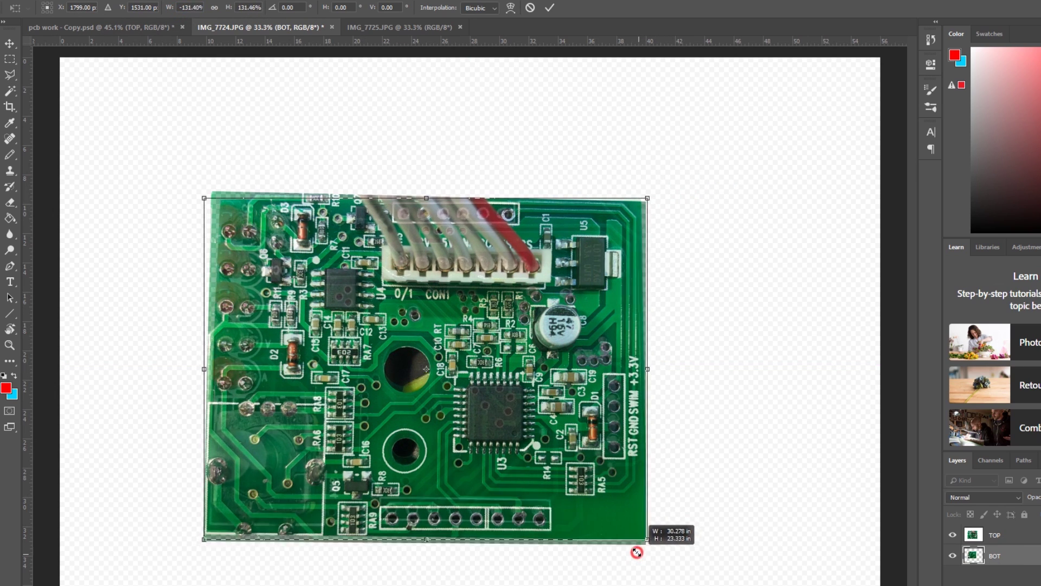
{"action": "left_click_drag", "start_coordinate": [578, 453], "coordinate": [586, 457]}
{"action": "left_click_drag", "start_coordinate": [649, 545], "coordinate": [660, 547]}
{"action": "left_click_drag", "start_coordinate": [608, 524], "coordinate": [599, 524]}
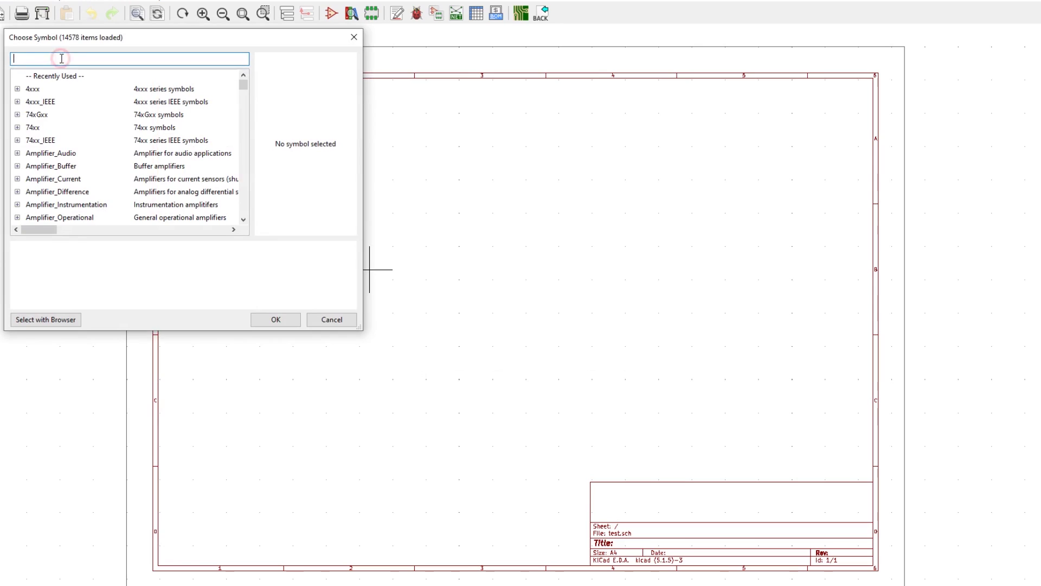
- In KiCad, search the symbols for stm8s and place the STM8S003K3T microcontroller near the middle of the sheet
{"action": "type", "text": "stm8s"}
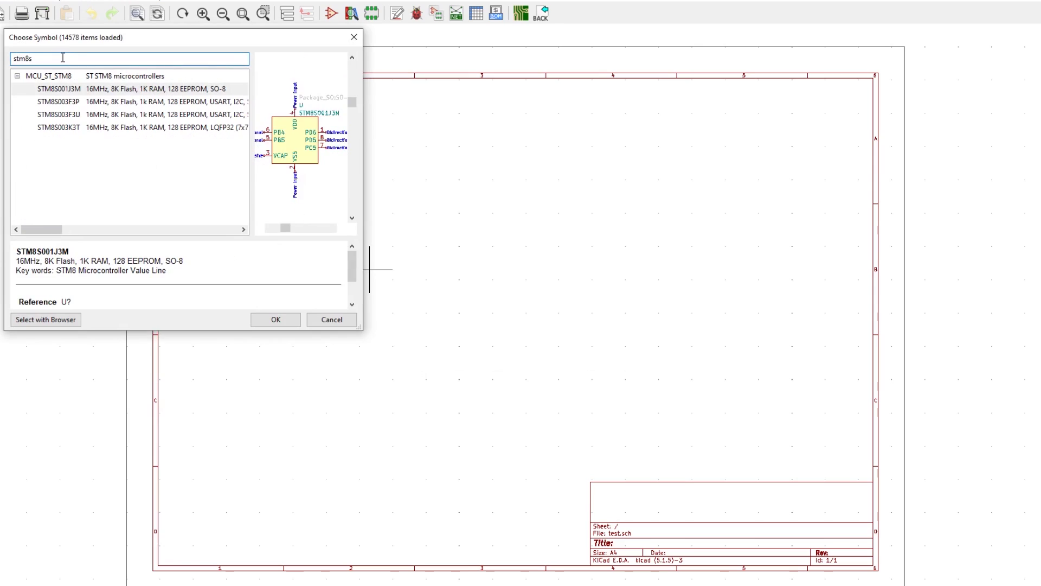
{"action": "left_click", "coordinate": [60, 128]}
{"action": "left_click", "coordinate": [276, 319]}
{"action": "left_click", "coordinate": [492, 243]}
- Search the symbols for lm358 and place the LM358 amplifier and power units left of the microcontroller
{"action": "type", "text": "a"}
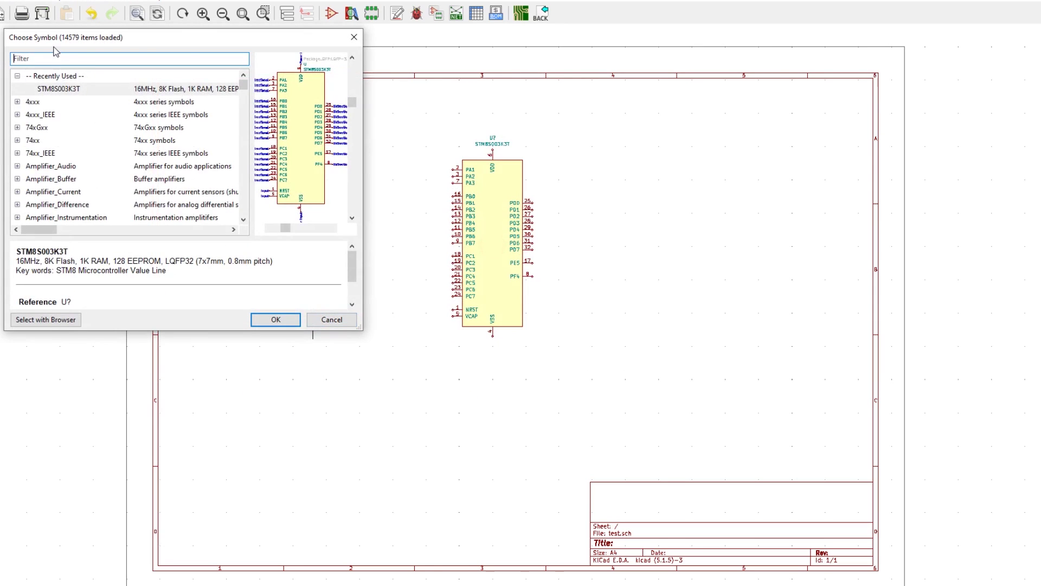
{"action": "type", "text": "lm358"}
{"action": "left_click", "coordinate": [62, 102]}
{"action": "double_click", "coordinate": [63, 102]}
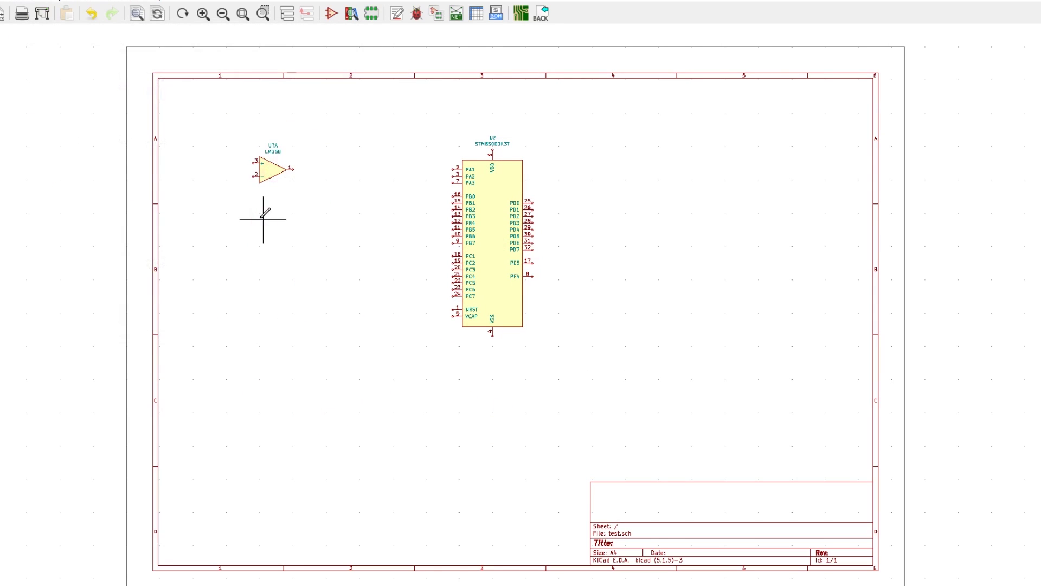
{"action": "left_click", "coordinate": [309, 312]}
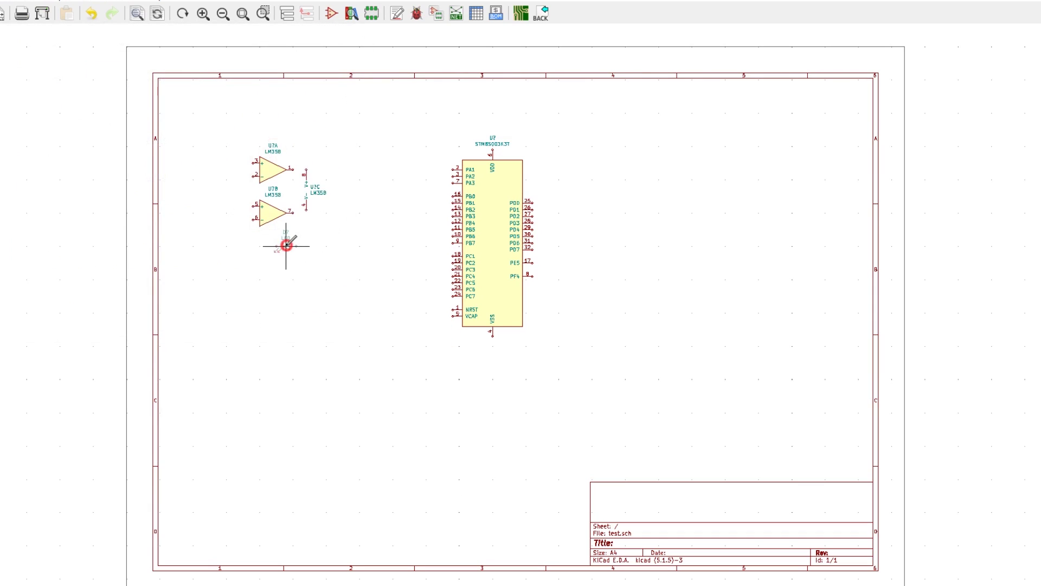
- Place the LED symbol below the LM358 units, with a polarized capacitor (CP) beneath it
{"action": "left_click", "coordinate": [288, 242]}
{"action": "type", "text": "capaci"}
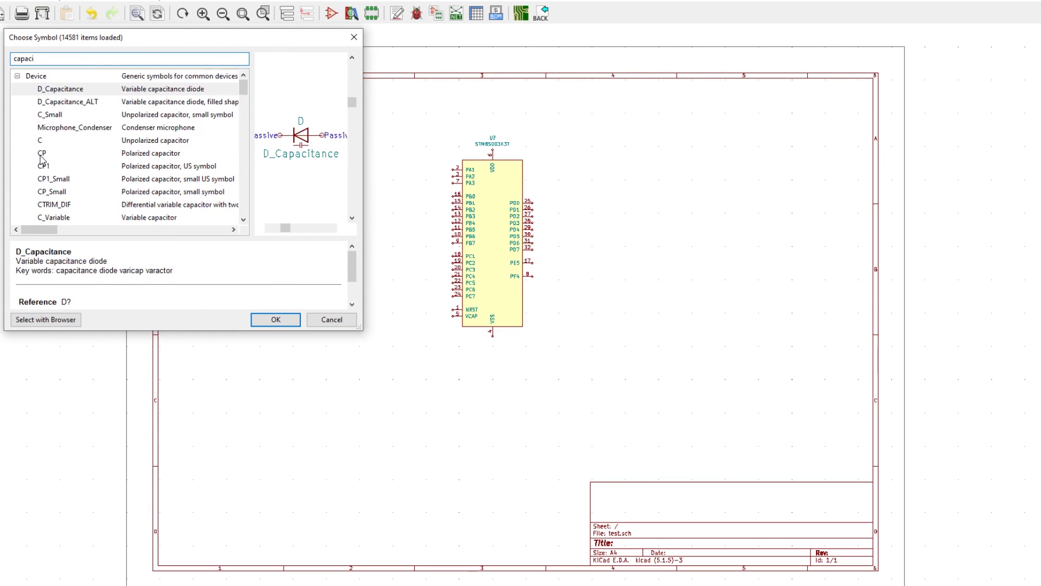
{"action": "left_click", "coordinate": [41, 154]}
{"action": "left_click", "coordinate": [276, 320]}
{"action": "left_click", "coordinate": [367, 262]}
- Search the symbols for a resistor and place R to the right of the polarized capacitor
{"action": "type", "text": "resis"}
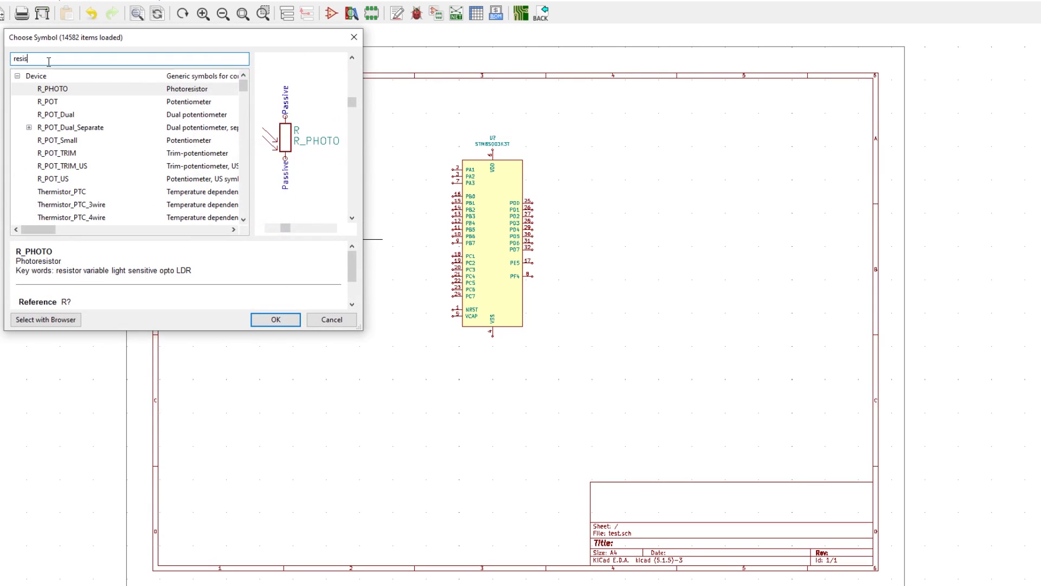
{"action": "scroll", "coordinate": [86, 163], "scroll_direction": "down", "scroll_amount": 2}
{"action": "left_click", "coordinate": [57, 216]}
{"action": "left_click", "coordinate": [276, 319]}
{"action": "left_click", "coordinate": [329, 263]}
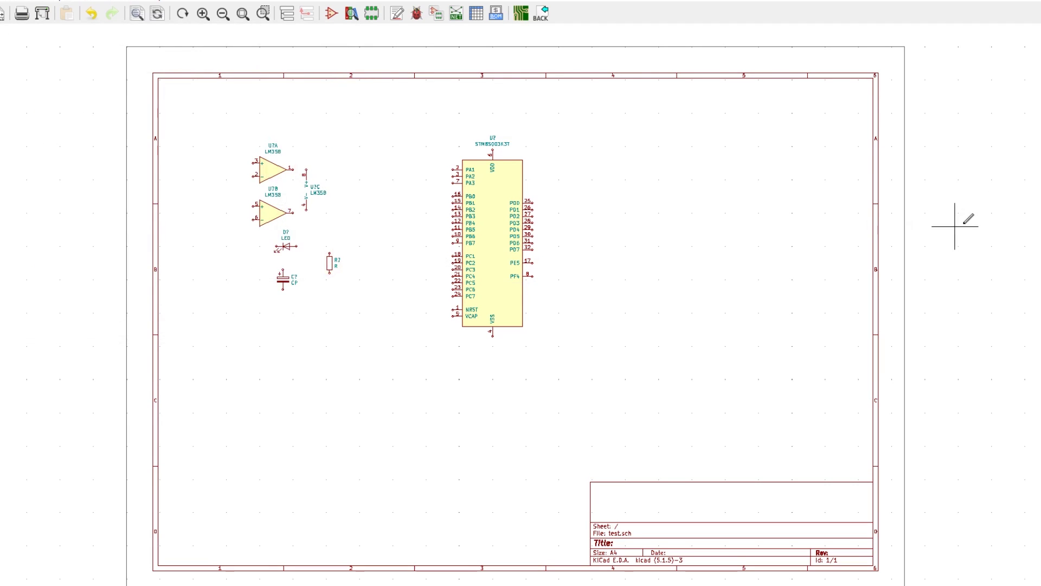
- Place a power symbol on the VSS pin of the STM8S003K3T microcontroller
{"action": "left_click", "coordinate": [493, 298]}
{"action": "scroll", "coordinate": [597, 284], "scroll_direction": "up", "scroll_amount": 1}
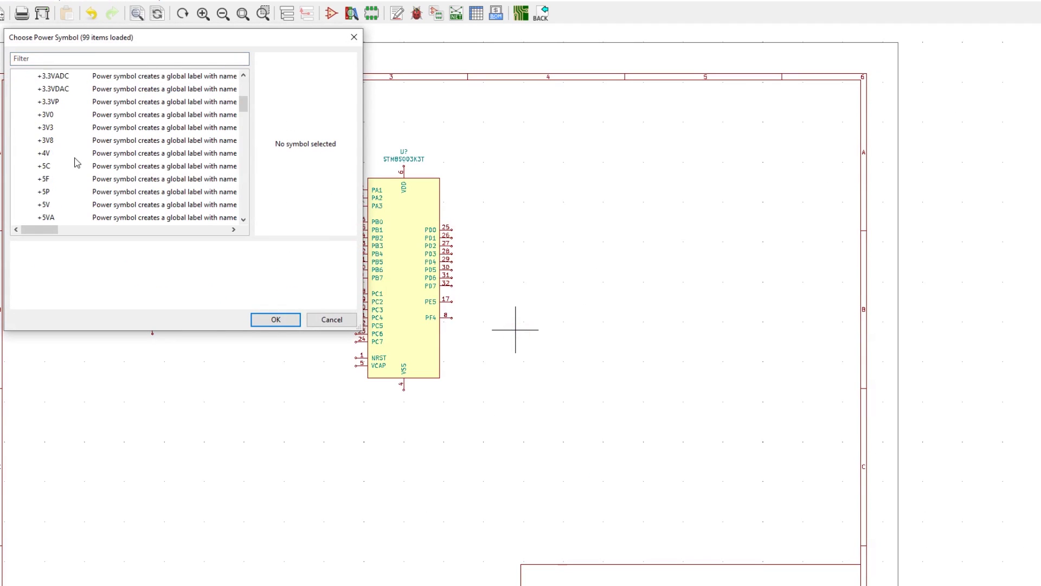
{"action": "scroll", "coordinate": [76, 163], "scroll_direction": "down", "scroll_amount": 10}
{"action": "scroll", "coordinate": [70, 157], "scroll_direction": "up", "scroll_amount": 3}
{"action": "double_click", "coordinate": [70, 166]}
{"action": "left_click", "coordinate": [404, 390]}
{"action": "scroll", "coordinate": [477, 434], "scroll_direction": "up", "scroll_amount": 1}
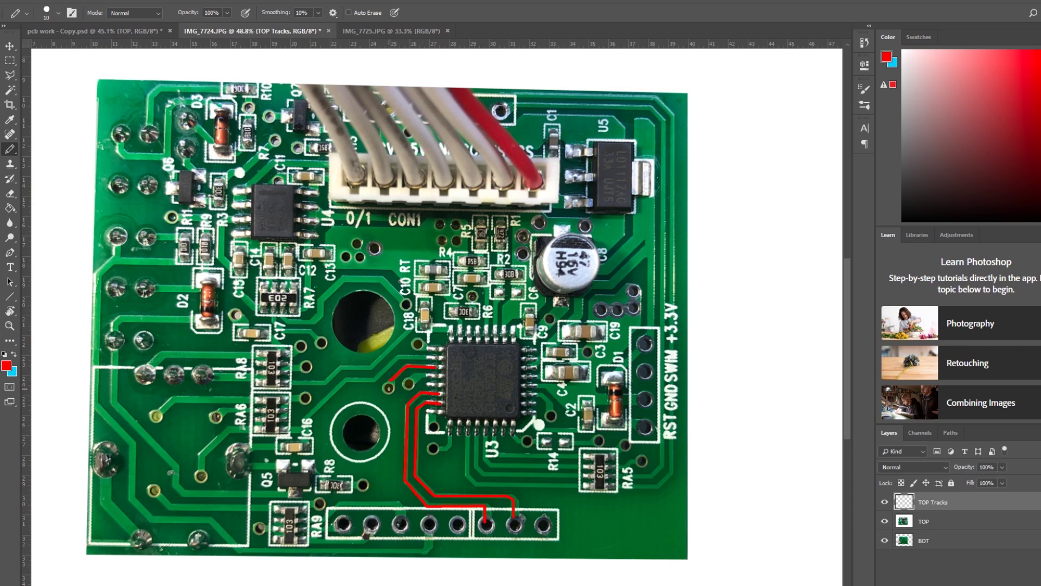
- In Photoshop, toggle the TOP layer's visibility to compare the red top tracks with the bottom side of the board
{"action": "left_click", "coordinate": [883, 521]}
{"action": "left_click", "coordinate": [883, 521]}
{"action": "left_click", "coordinate": [883, 521]}
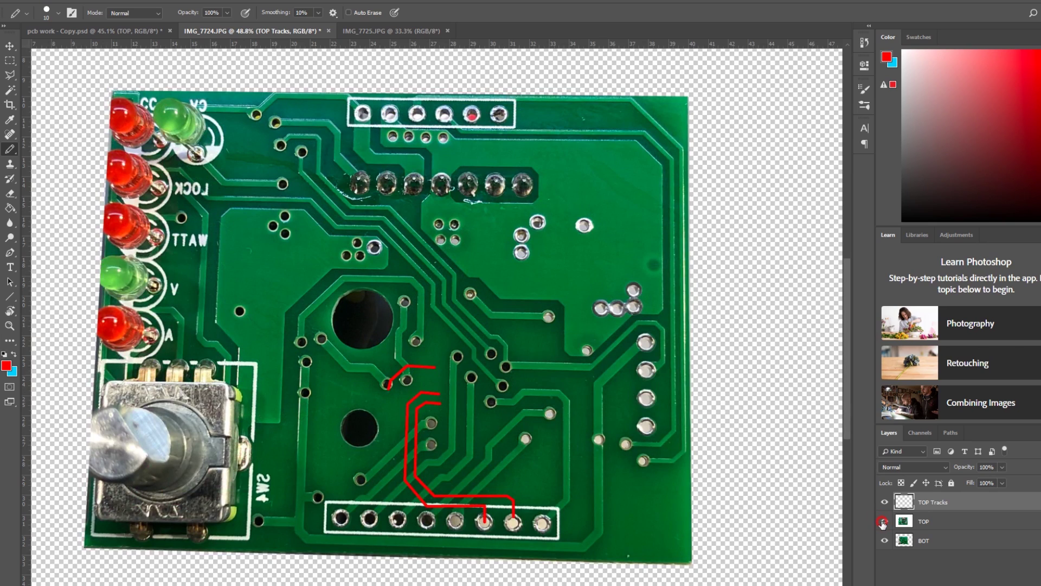
{"action": "left_click", "coordinate": [884, 522]}
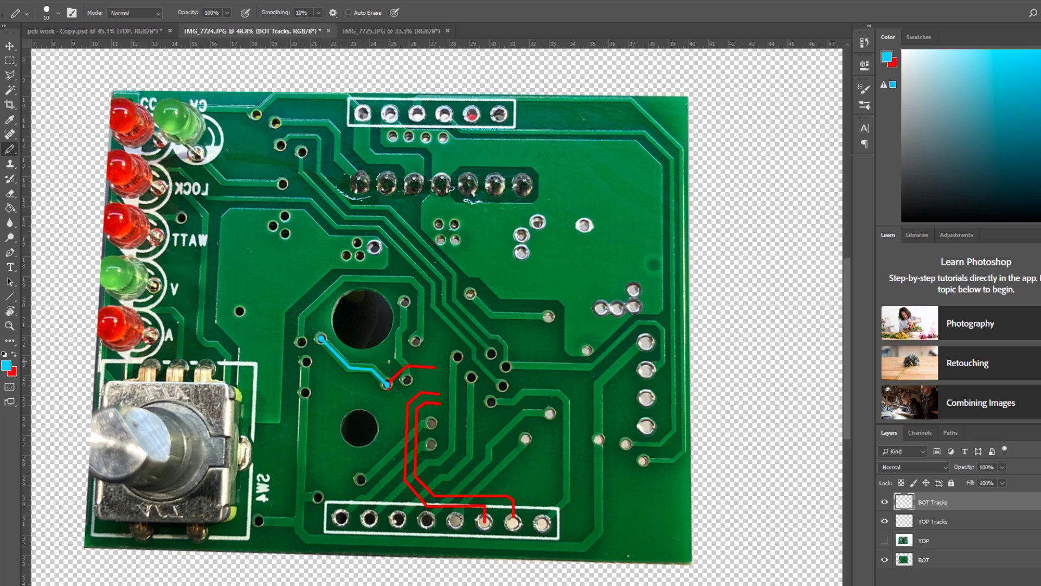
- Show the TOP photo layer, make TOP Tracks the active layer and swap the foreground color back to red
{"action": "left_click", "coordinate": [885, 540]}
{"action": "left_click", "coordinate": [933, 521]}
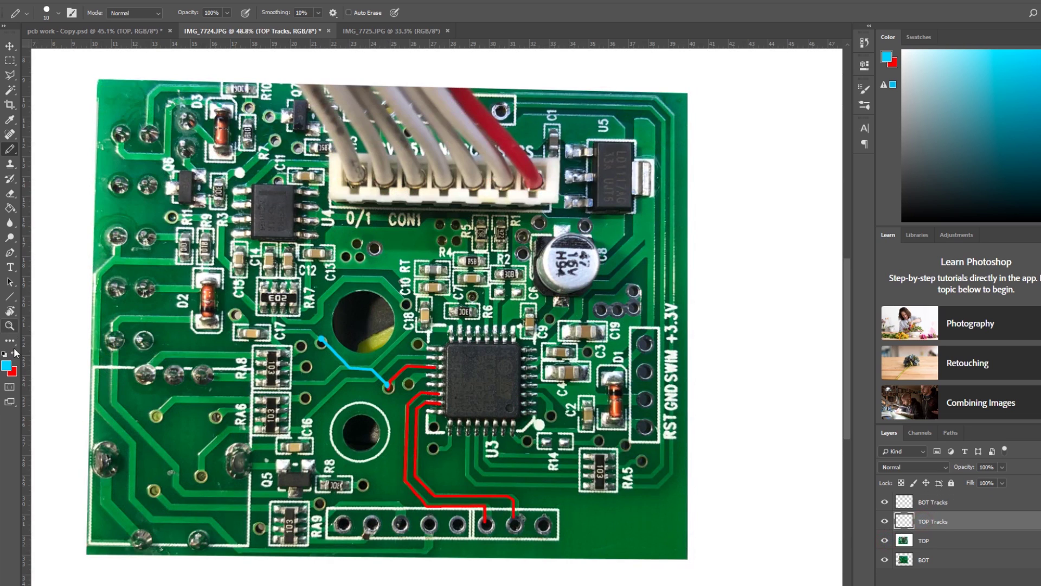
{"action": "key", "text": "x"}
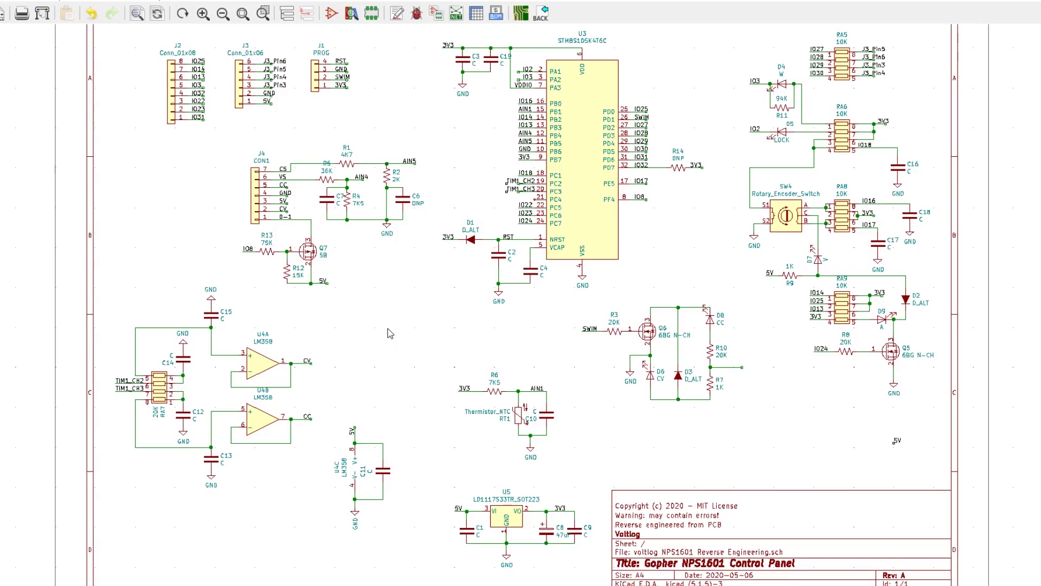
- In KiCad, examine the connector, op-amp, microcontroller and rotary encoder sections of the Gopher NPS1601 Control Panel schematic
{"action": "scroll", "coordinate": [389, 333], "scroll_direction": "down", "scroll_amount": 2}
{"action": "scroll", "coordinate": [426, 321], "scroll_direction": "up", "scroll_amount": 2}
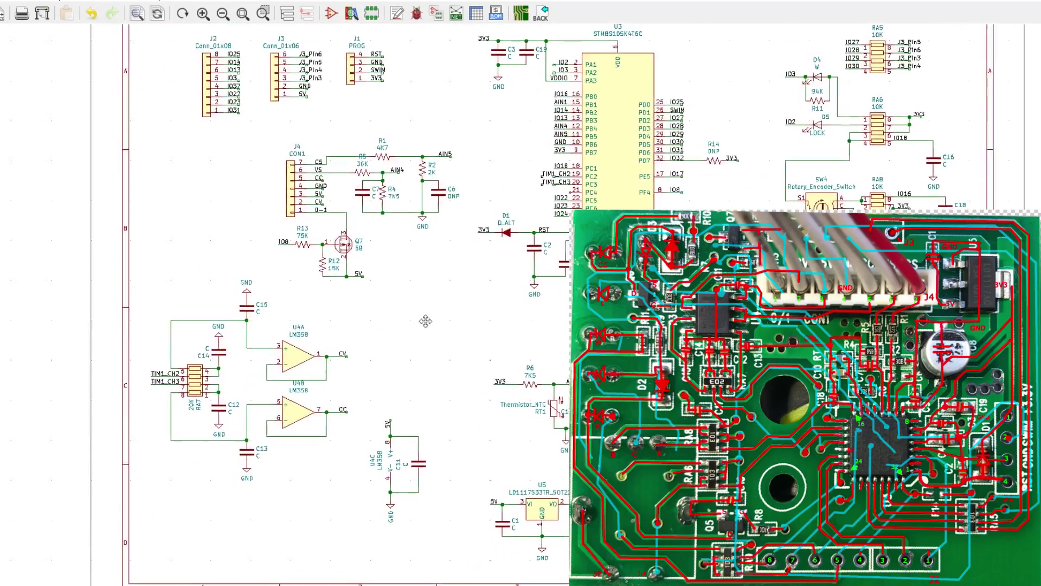
{"action": "left_click_drag", "start_coordinate": [426, 321], "coordinate": [353, 361]}
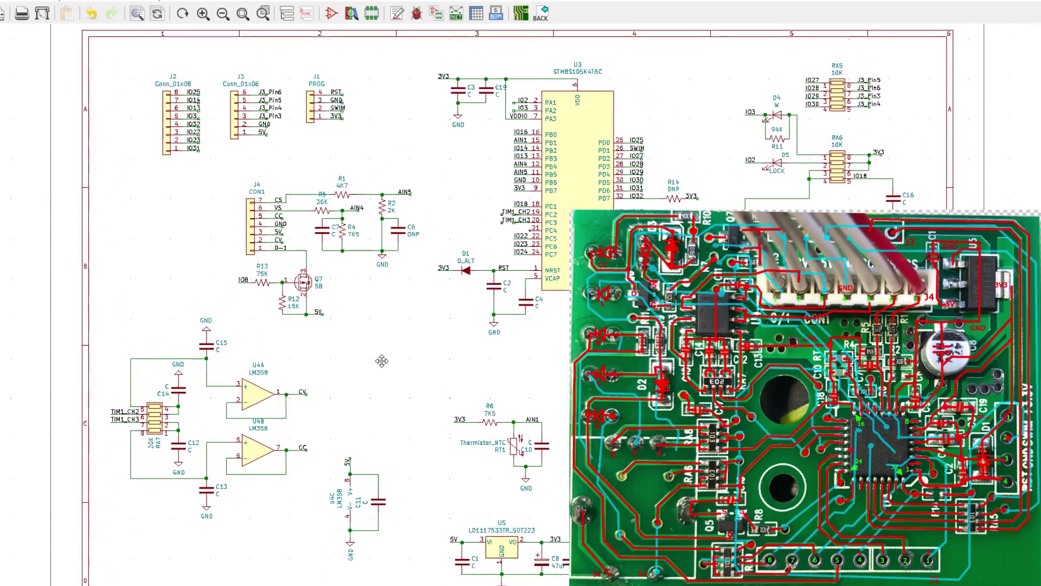
{"action": "scroll", "coordinate": [326, 358], "scroll_direction": "down", "scroll_amount": 1}
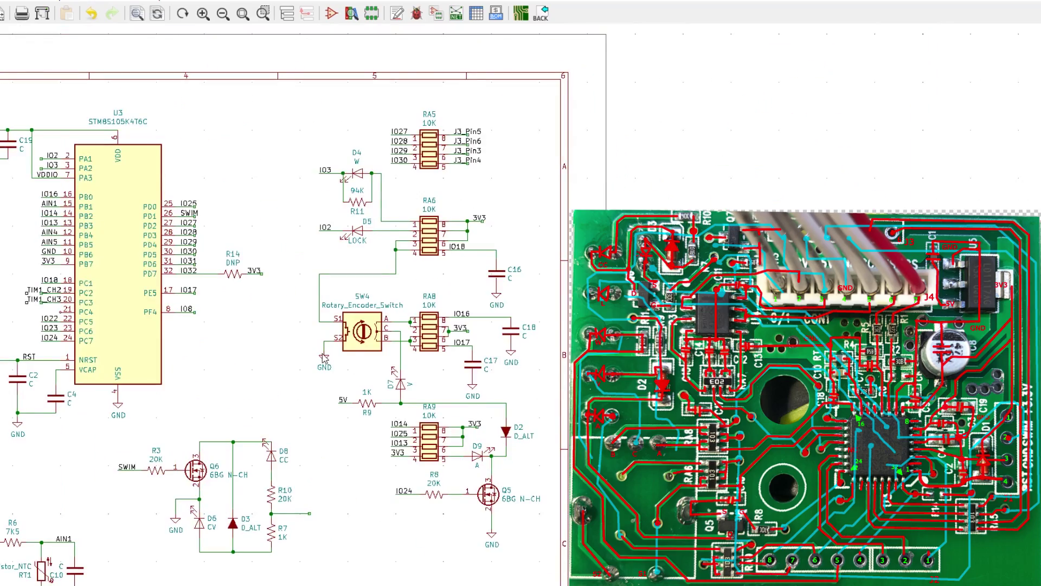
{"action": "scroll", "coordinate": [430, 323], "scroll_direction": "up", "scroll_amount": 3}
{"action": "scroll", "coordinate": [430, 322], "scroll_direction": "left", "scroll_amount": 6}
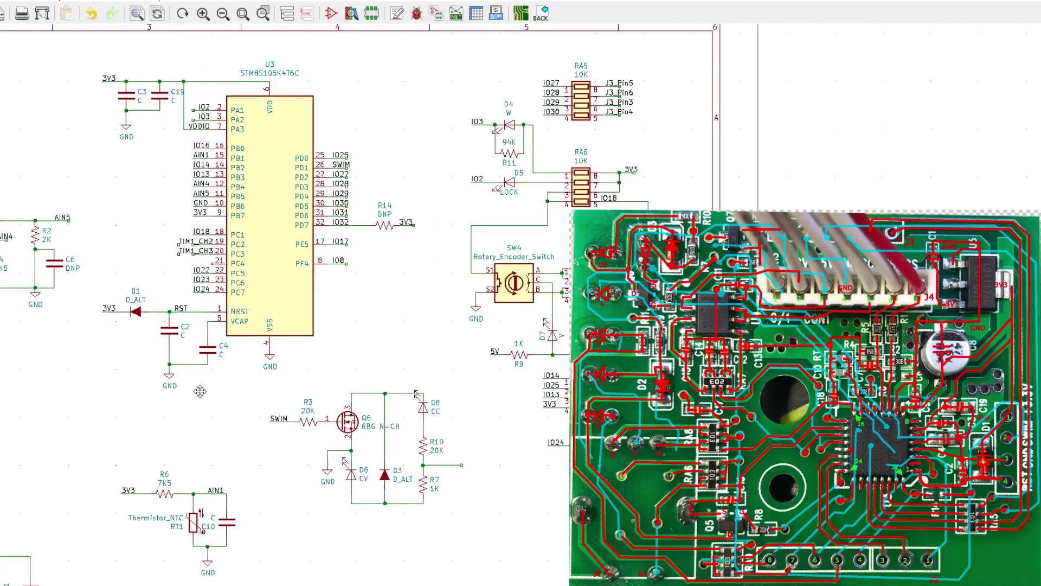
{"action": "left_click_drag", "start_coordinate": [342, 407], "coordinate": [383, 383]}
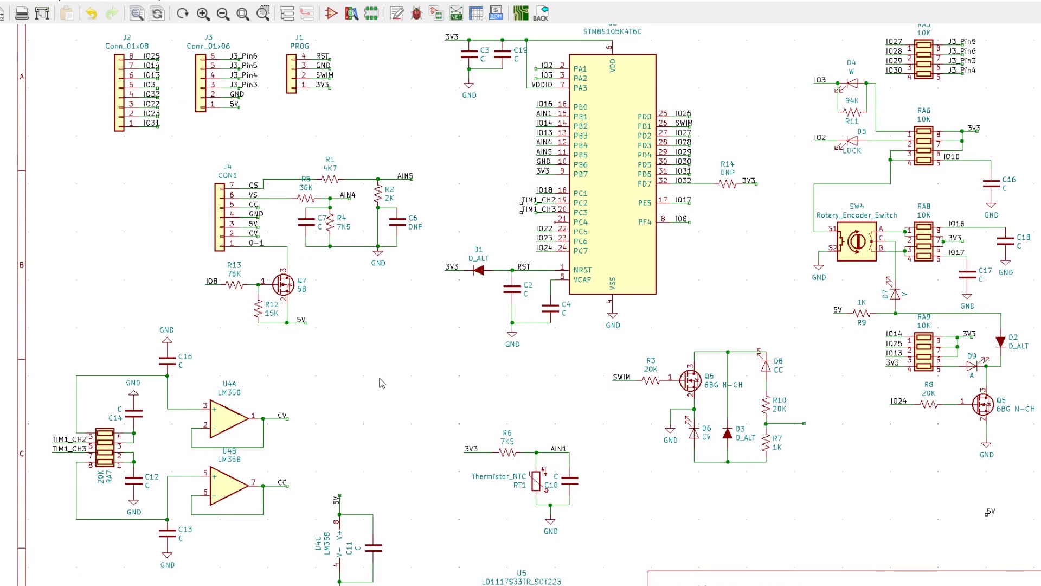